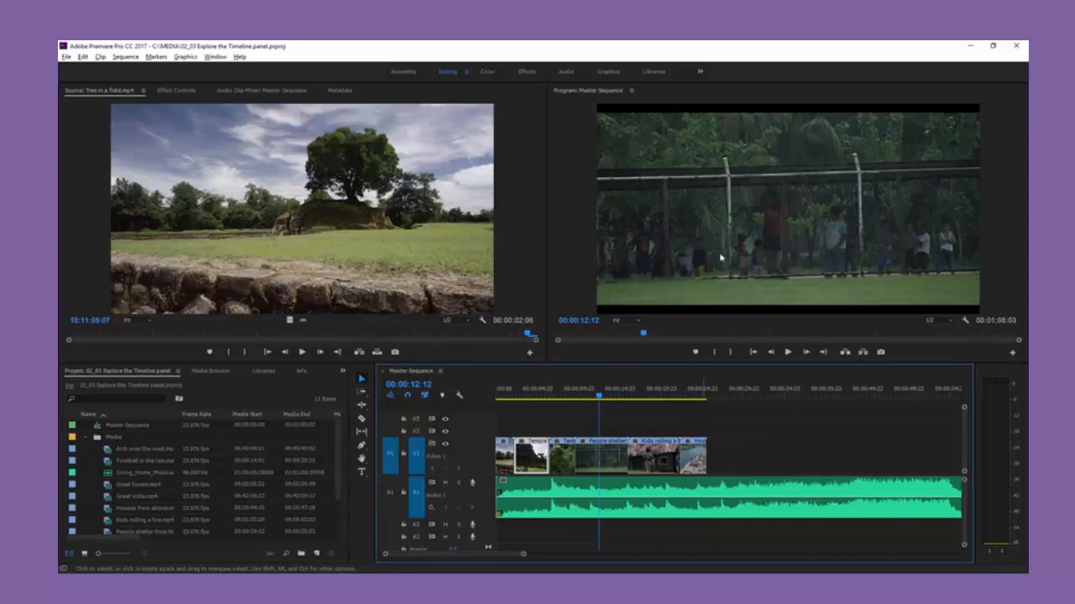
Play the Master Sequence from the current frame and stop on the final aerial houses clip
left_click(789, 353)
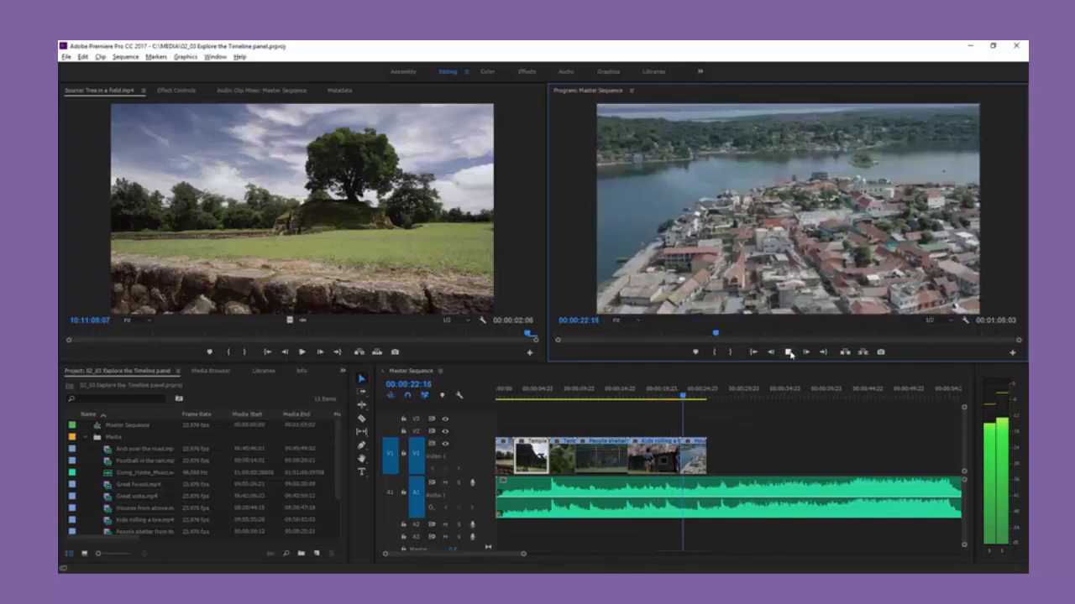
left_click(790, 353)
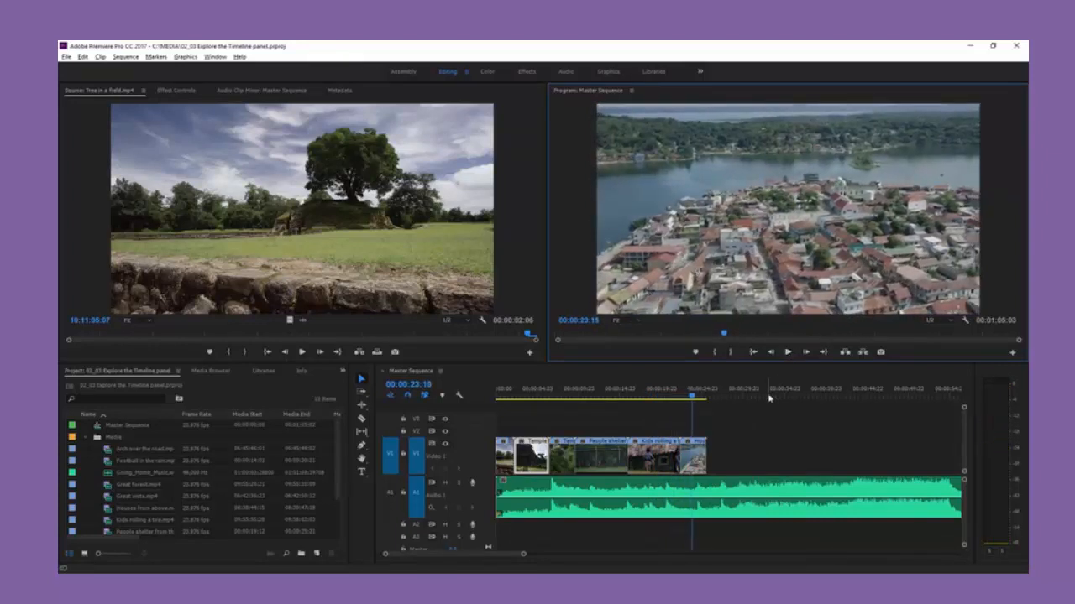
Select the Kids rolling clip on Video 1 and lower the divider between the video and audio tracks slightly
left_click(665, 460)
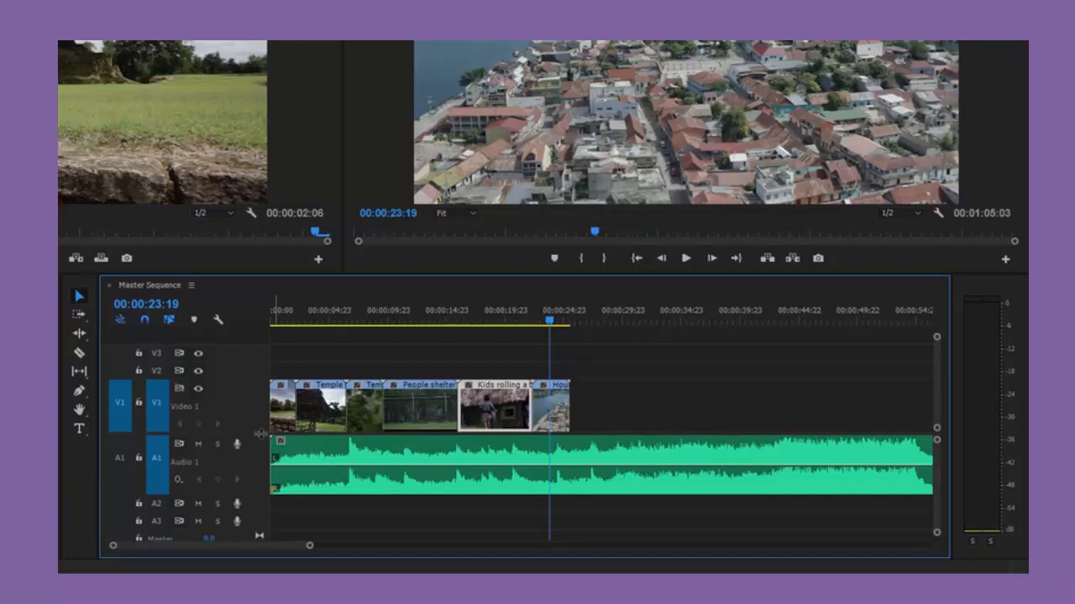
mouse_move(260, 434)
left_mouse_down()
mouse_move(257, 403)
mouse_move(255, 442)
left_mouse_up()
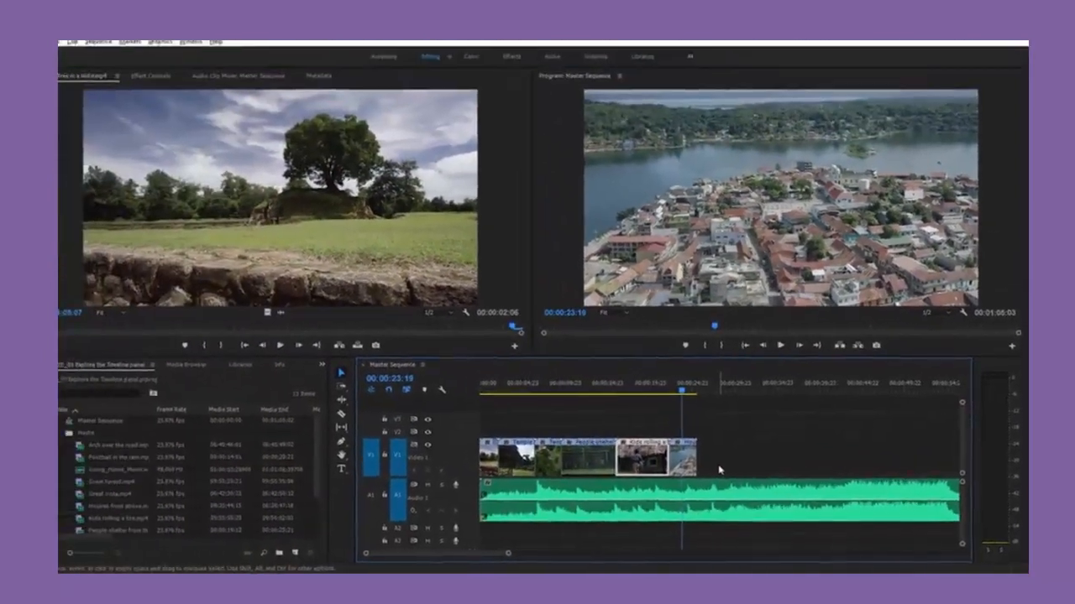
Maximize and restore the Timeline panel and the Project panel in turn, and return focus to the Timeline
key("grave")
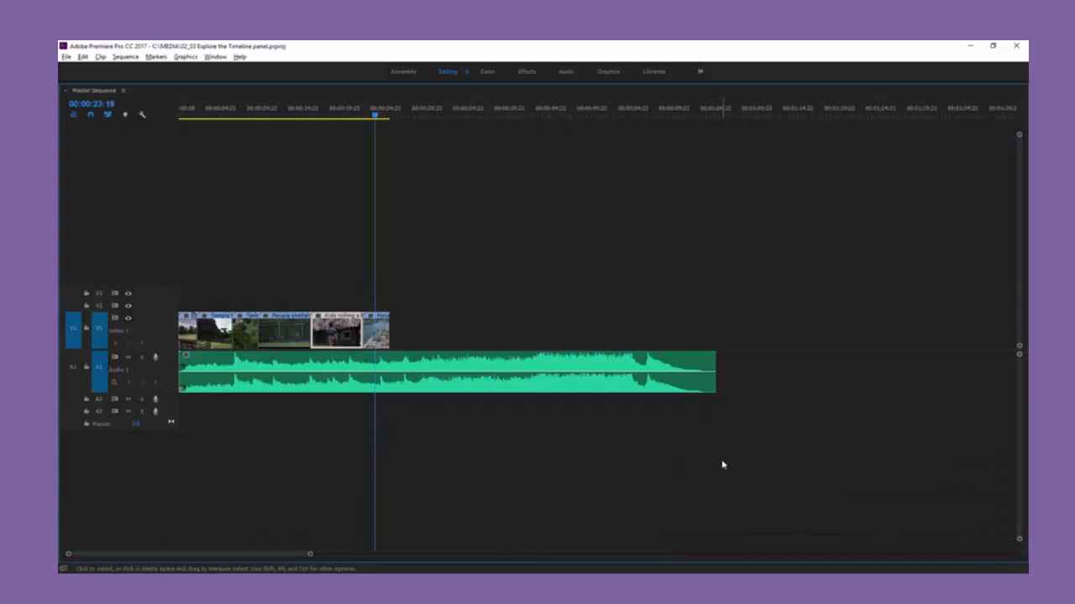
key("grave")
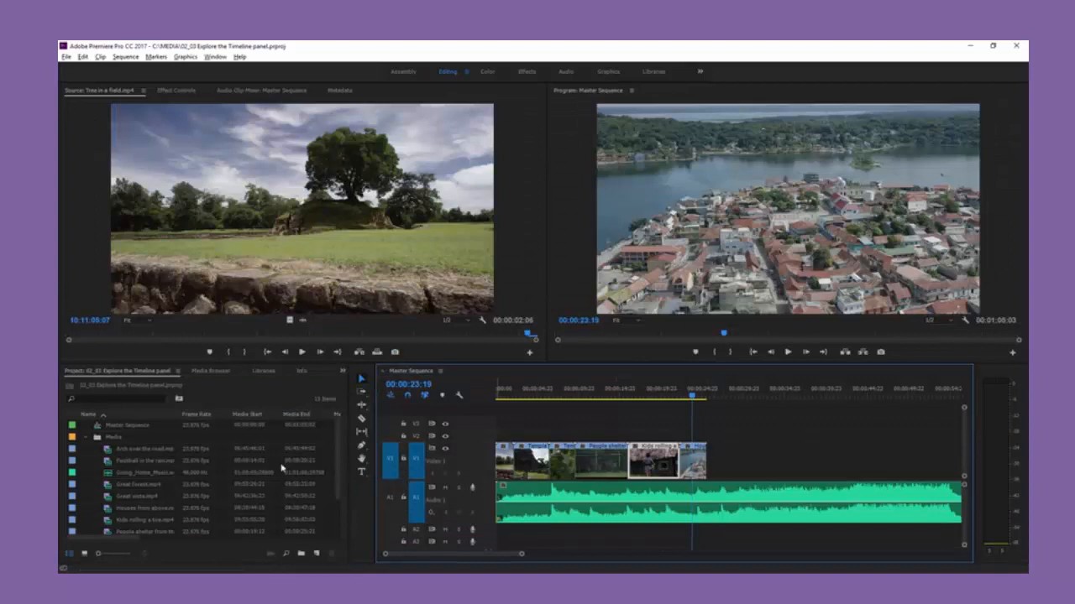
key("grave")
key("grave")
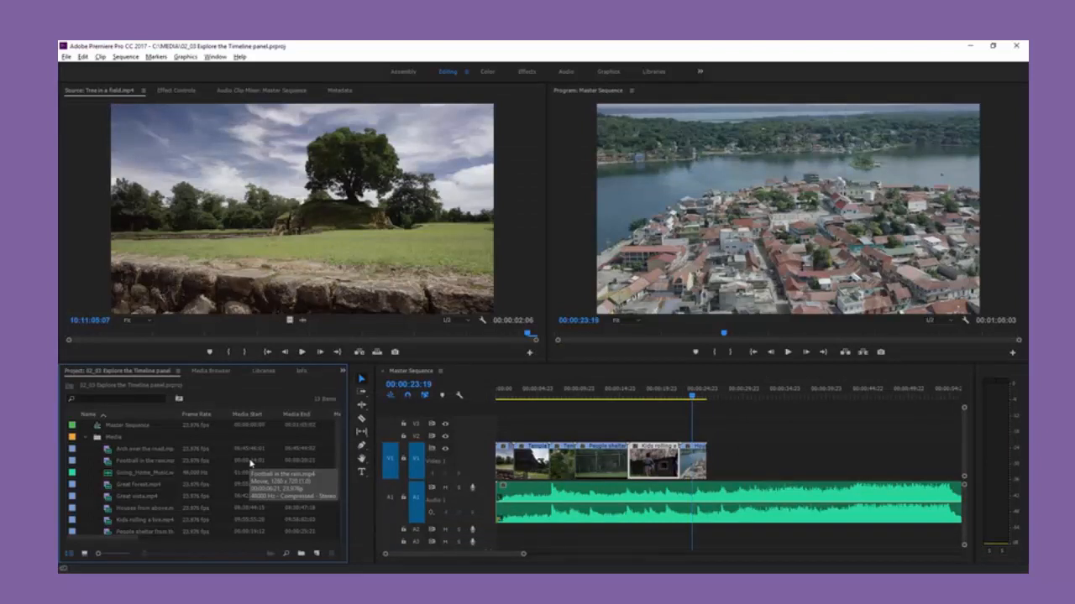
key("shift+3")
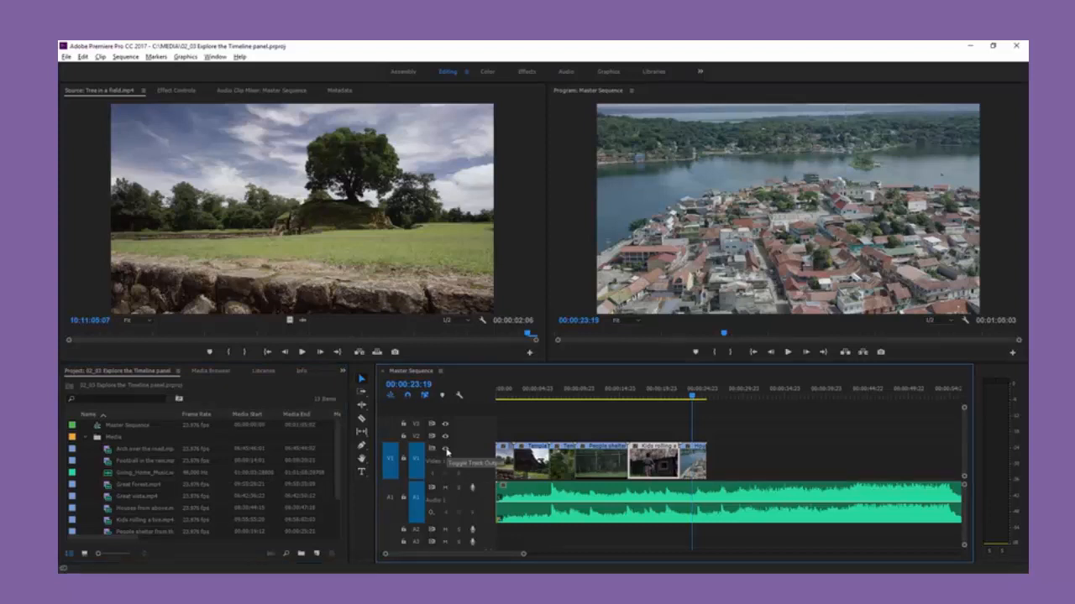
Hide the Video 1 track output, play a moment of the sequence from 00:00:06:19, and turn the output back on
left_click(445, 451)
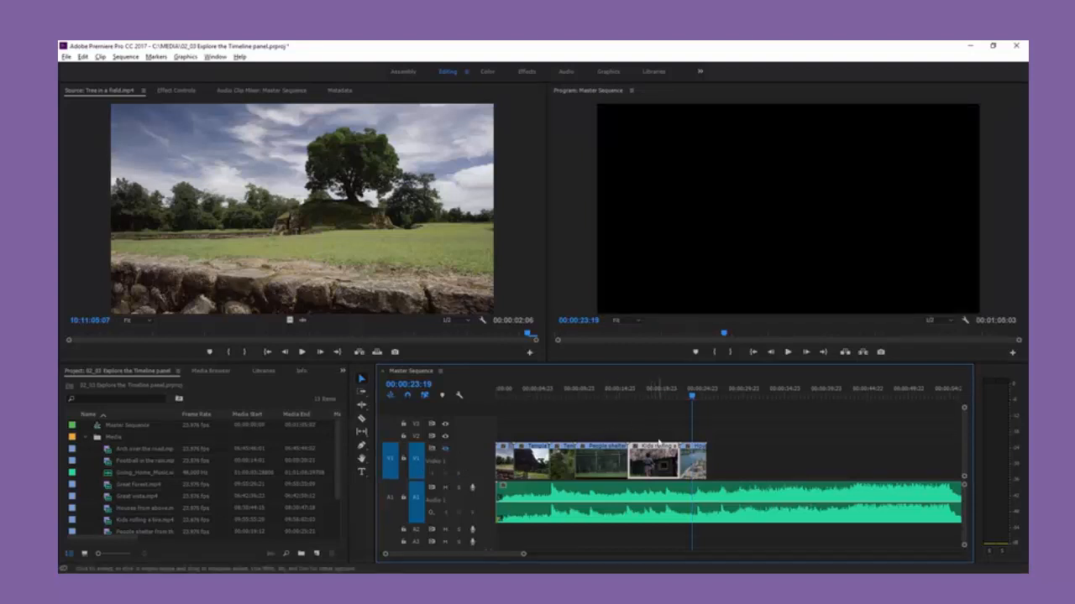
left_click(553, 396)
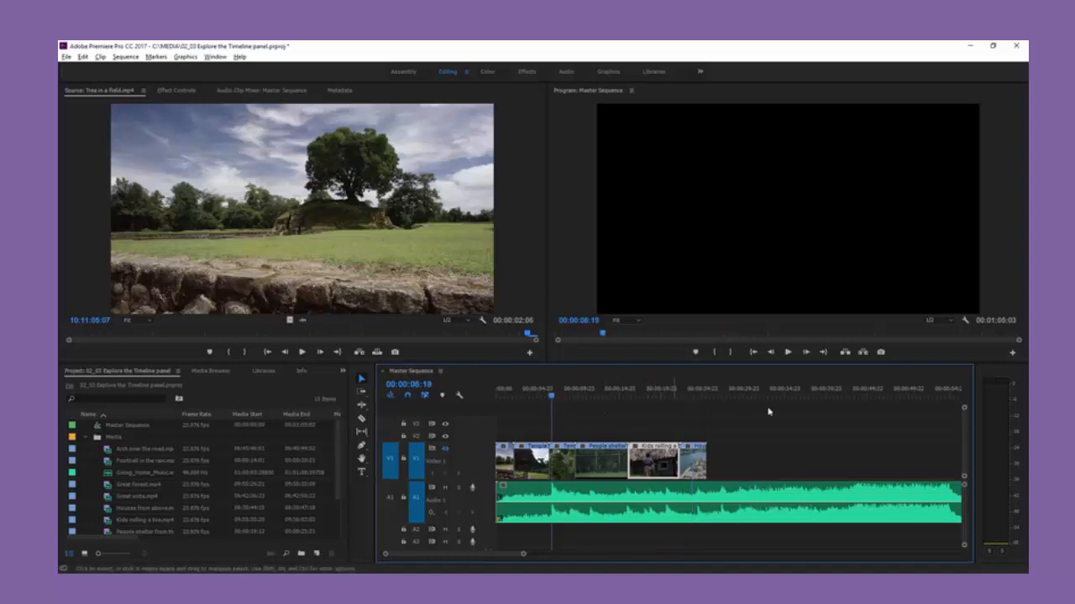
left_click(788, 351)
left_click(788, 352)
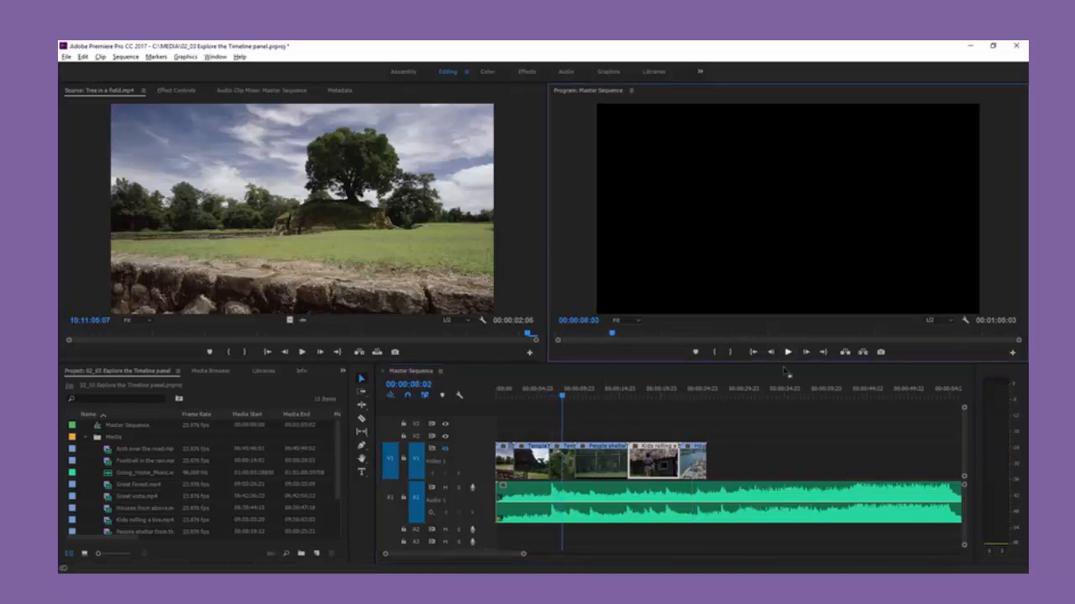
left_click(445, 450)
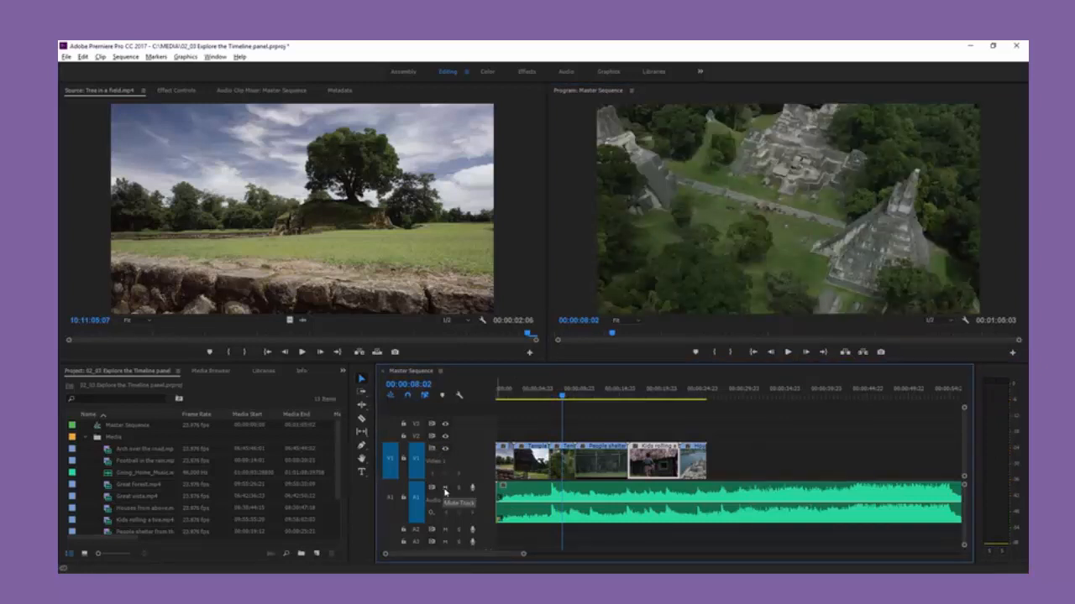
Mute the Audio 1 track while checking playback, unmute it, and stop the sequence
left_click(445, 489)
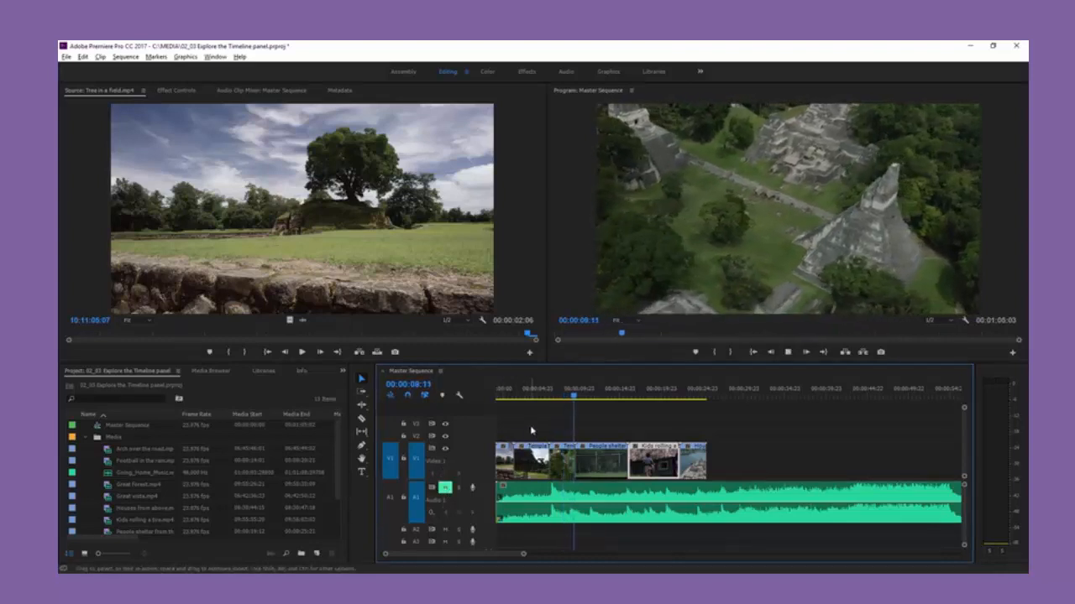
left_click(446, 489)
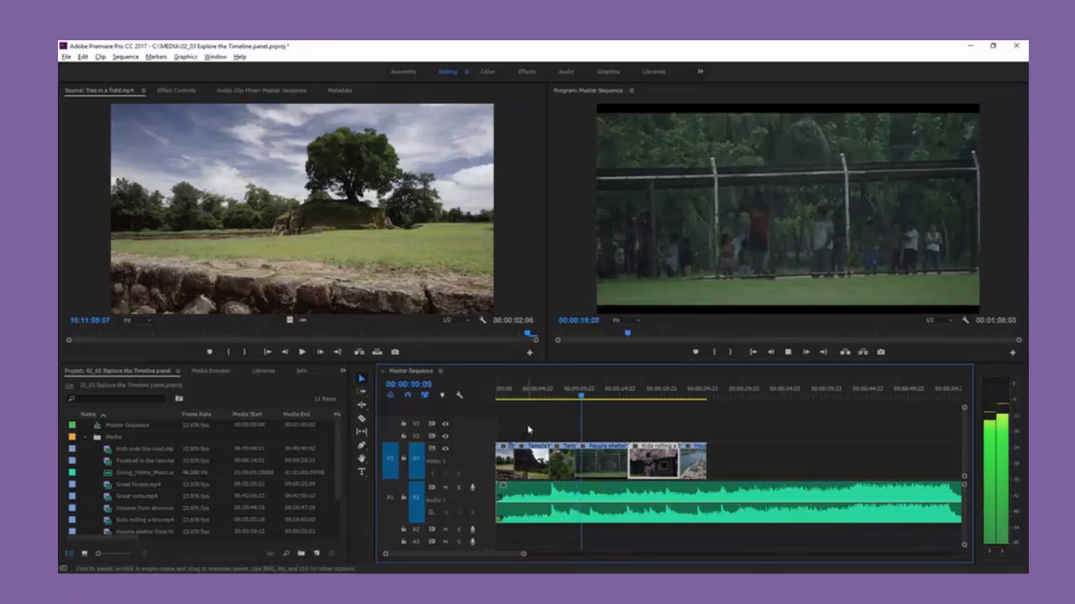
key("space")
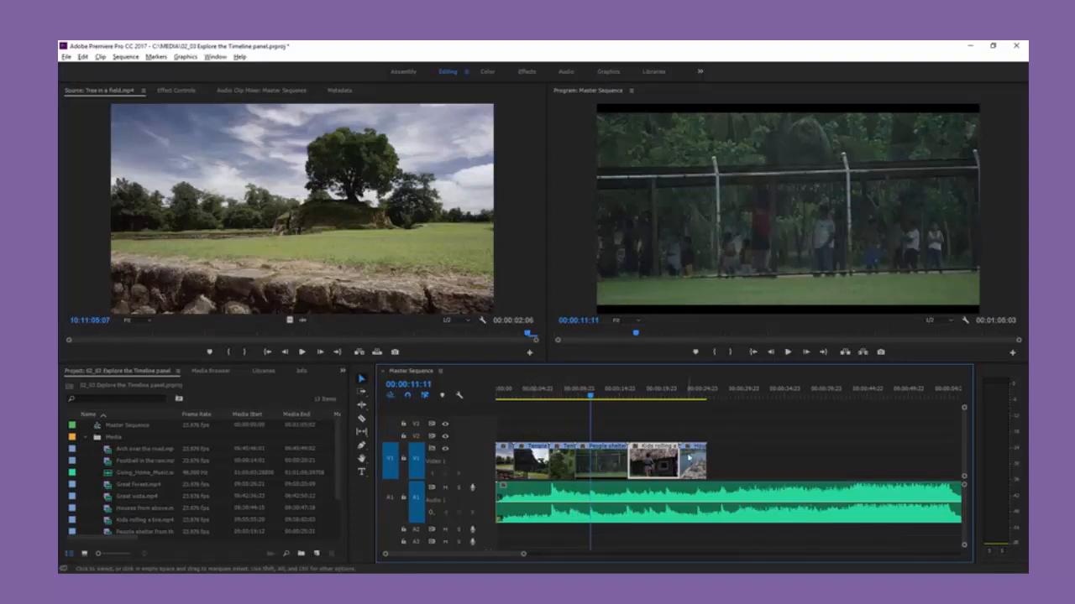
Move the final houses clip along Video 1 to leave a gap, and return it against the Kids rolling clip
left_click_drag(690, 457, 760, 460)
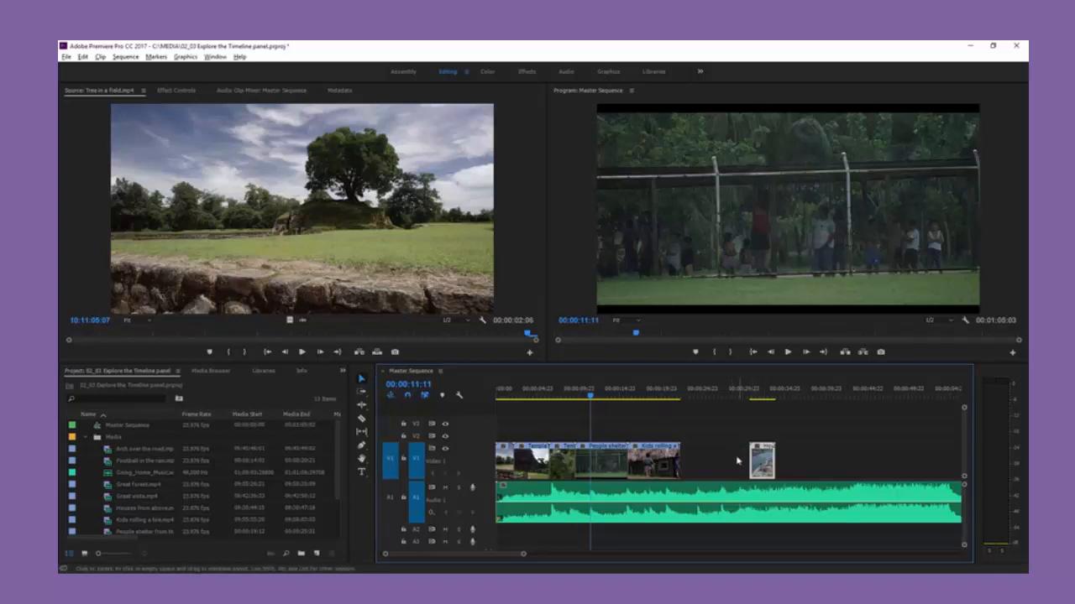
left_click_drag(760, 468, 701, 470)
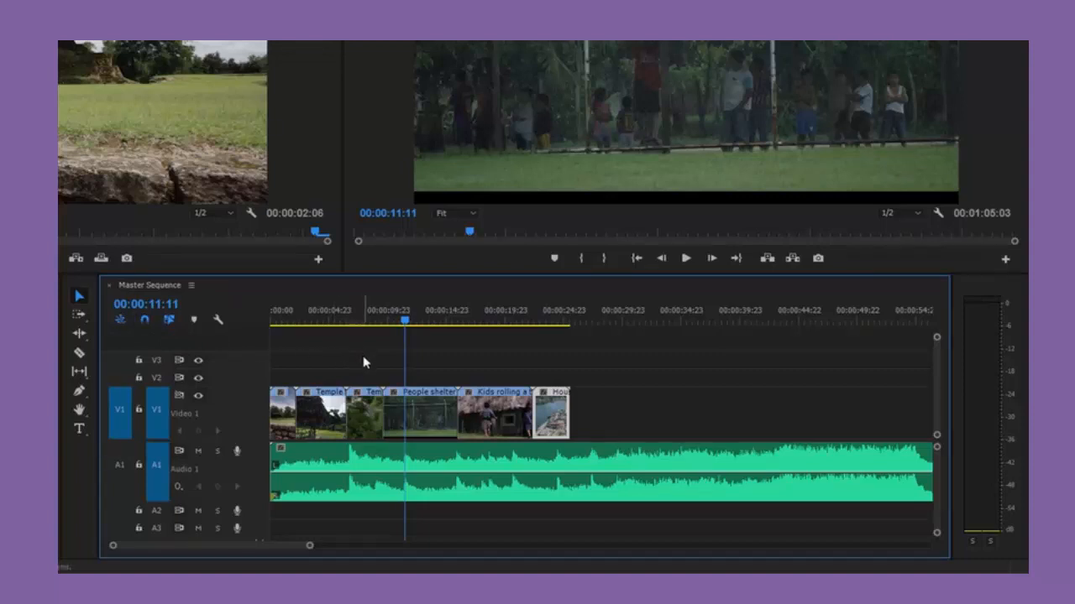
Select the last four clips on Video 1 together with a marquee
left_click_drag(363, 357, 559, 417)
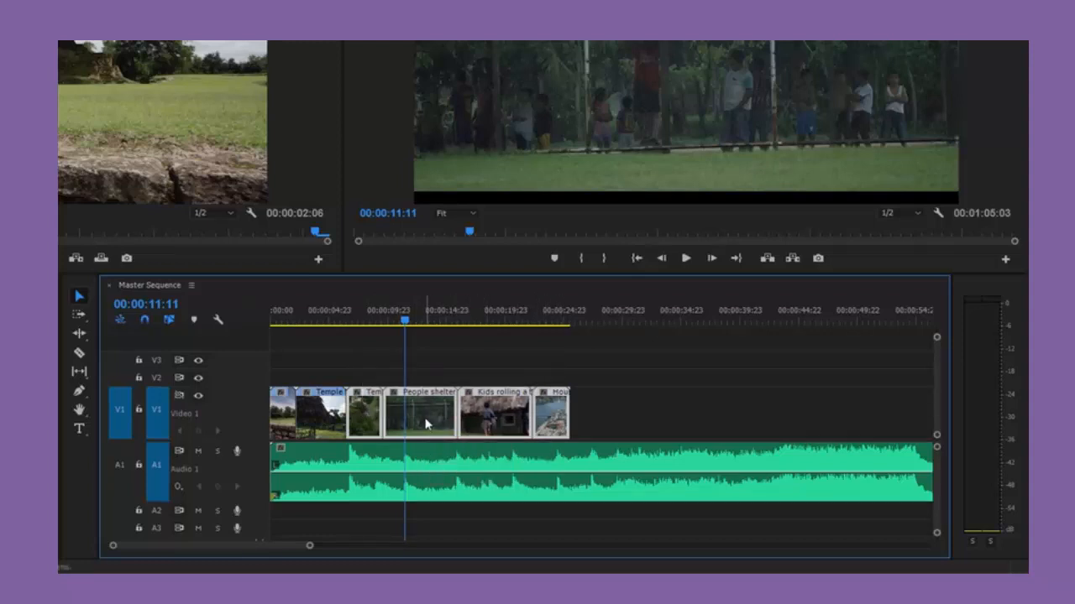
mouse_move(426, 424)
left_mouse_down()
mouse_move(505, 423)
mouse_move(430, 423)
left_mouse_up()
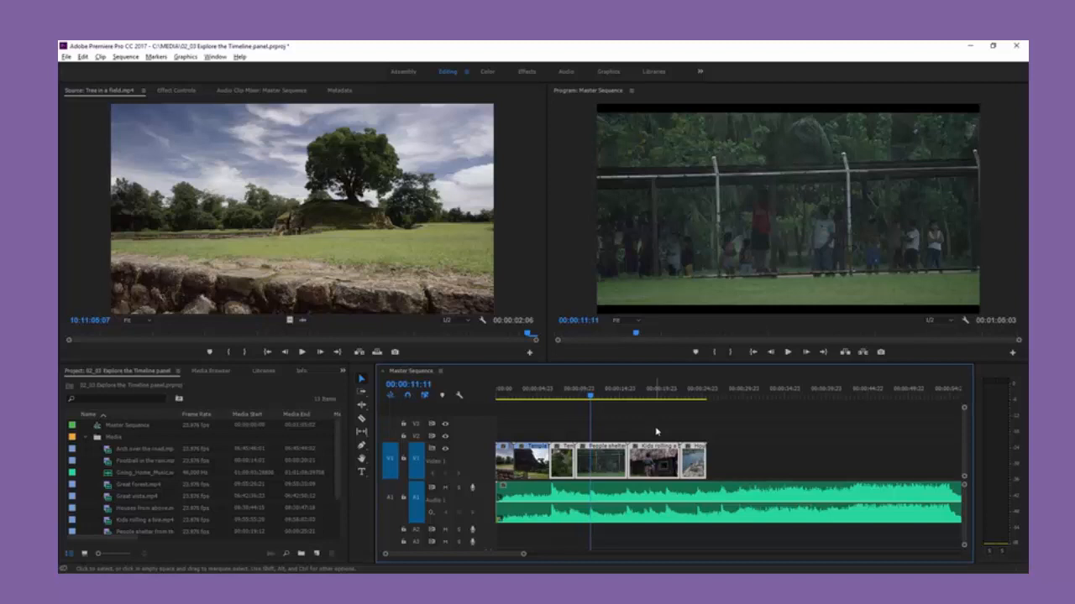
left_click(556, 427)
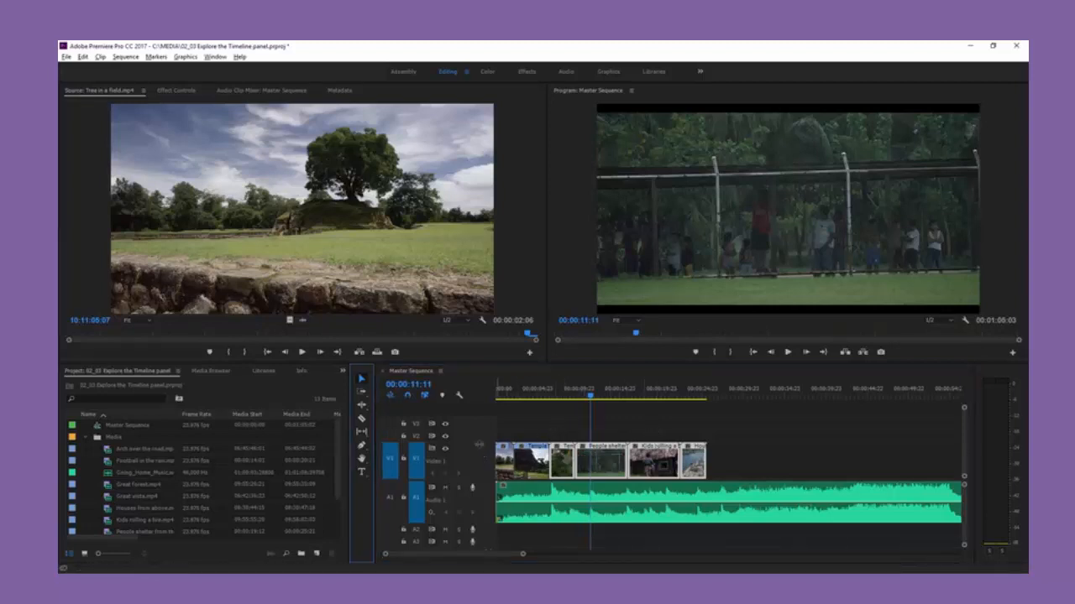
Make the Video 1 track taller, and collapse the Audio 1 track and expand it again to a slightly greater height
left_click_drag(480, 442, 480, 424)
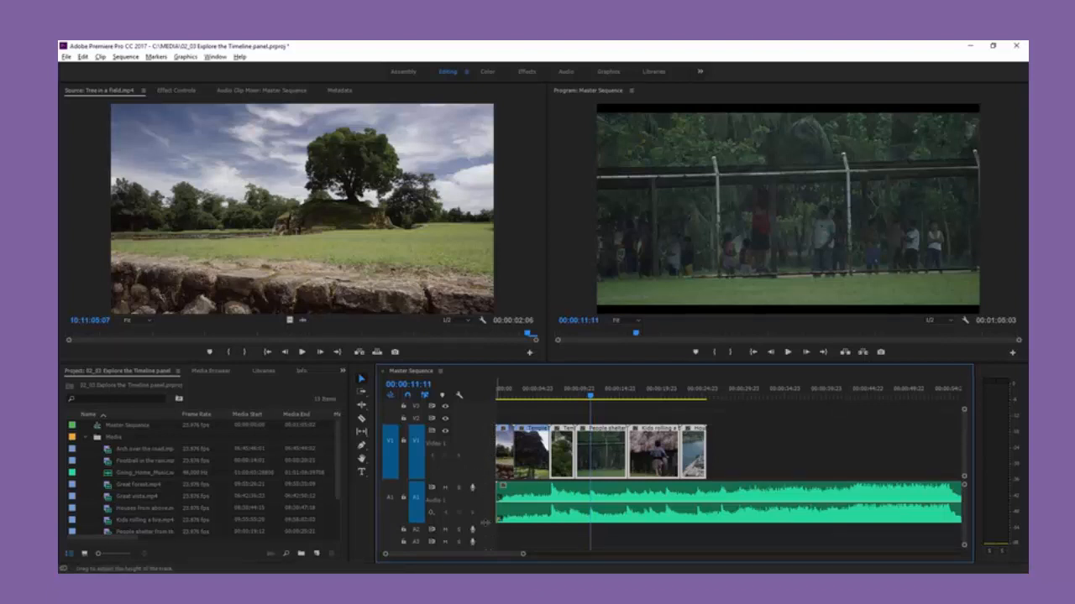
left_click_drag(487, 522, 487, 494)
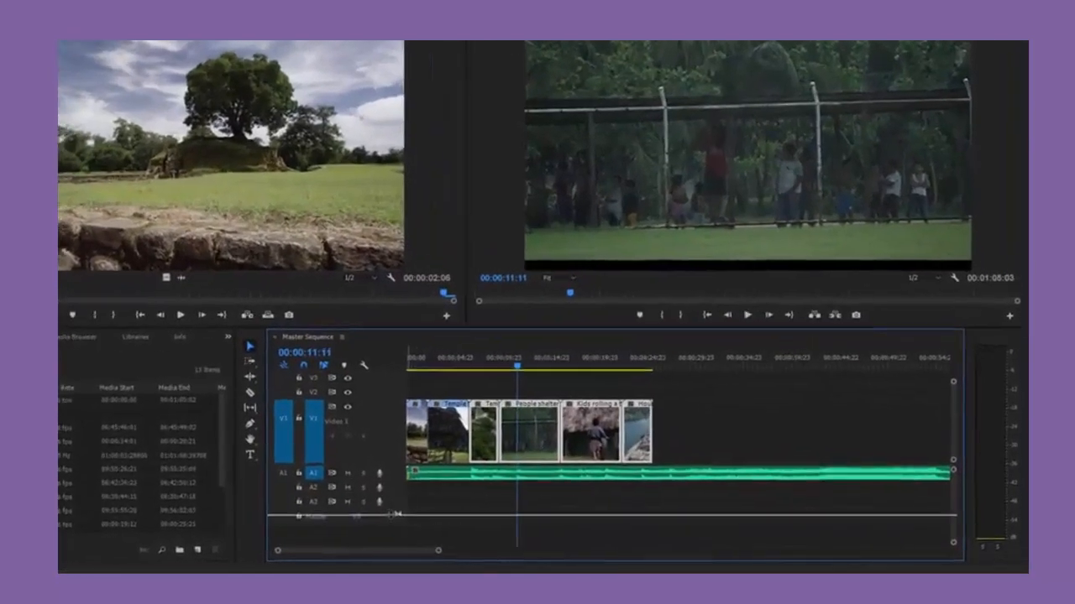
double_click(445, 486)
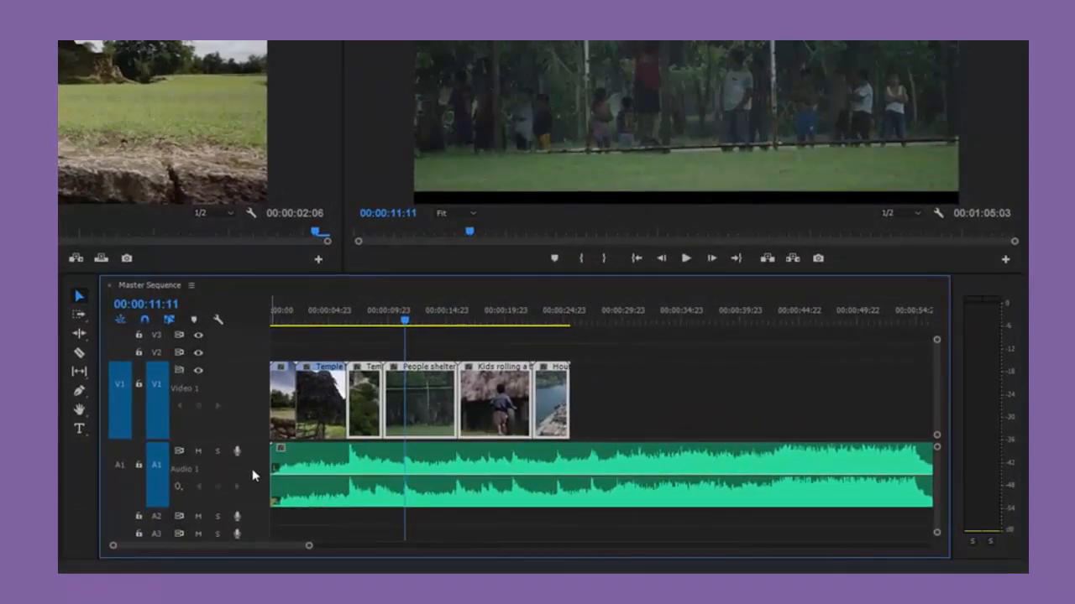
scroll(255, 472, "up", 1)
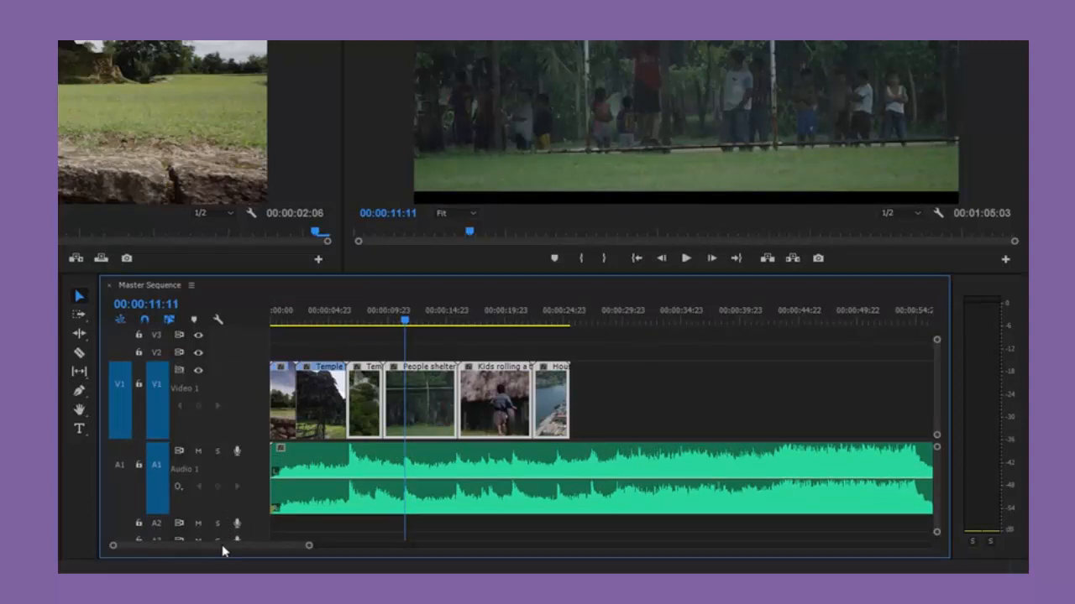
Zoom the timeline's time scale in and out, ending slightly closer so the clips are wider
scroll(224, 550, "down", 4)
scroll(276, 546, "up", 4)
left_click_drag(306, 545, 276, 554)
left_click_drag(276, 554, 336, 538)
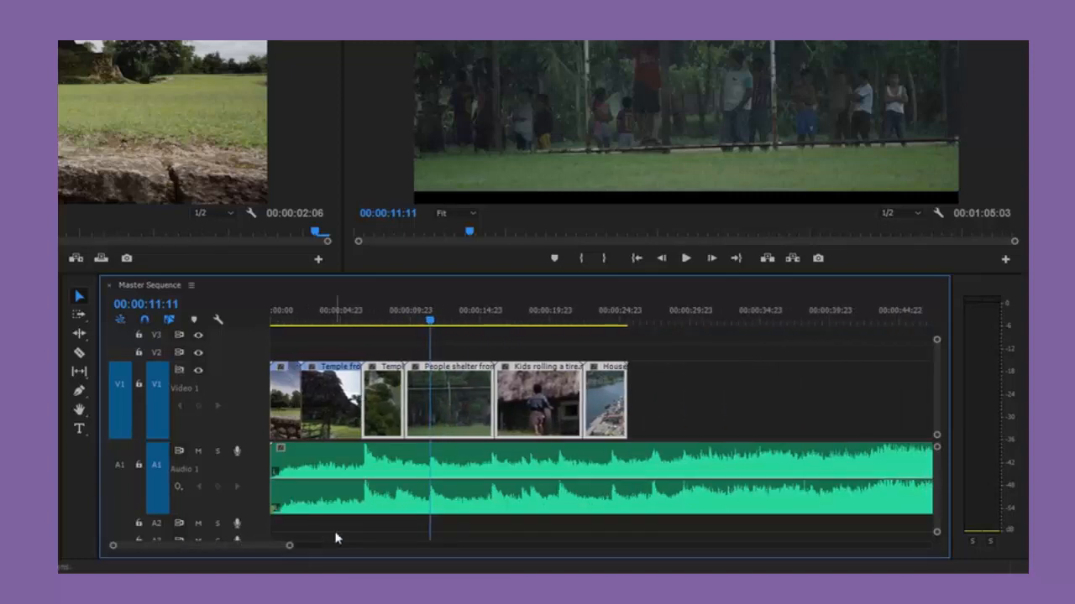